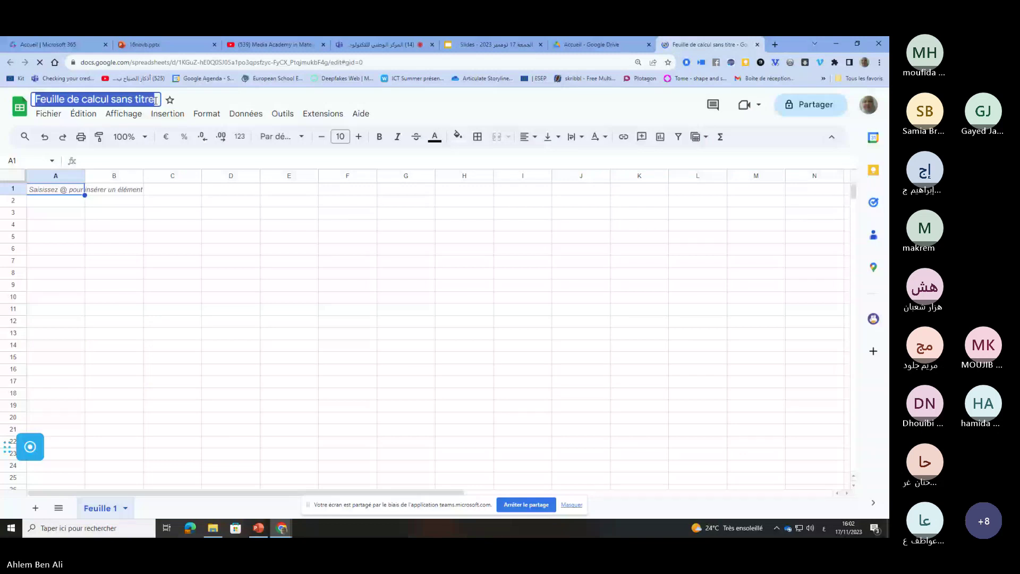
# - Rename the untitled spreadsheet as "لنبقى باتصال"
pyautogui.press('BackSpace')
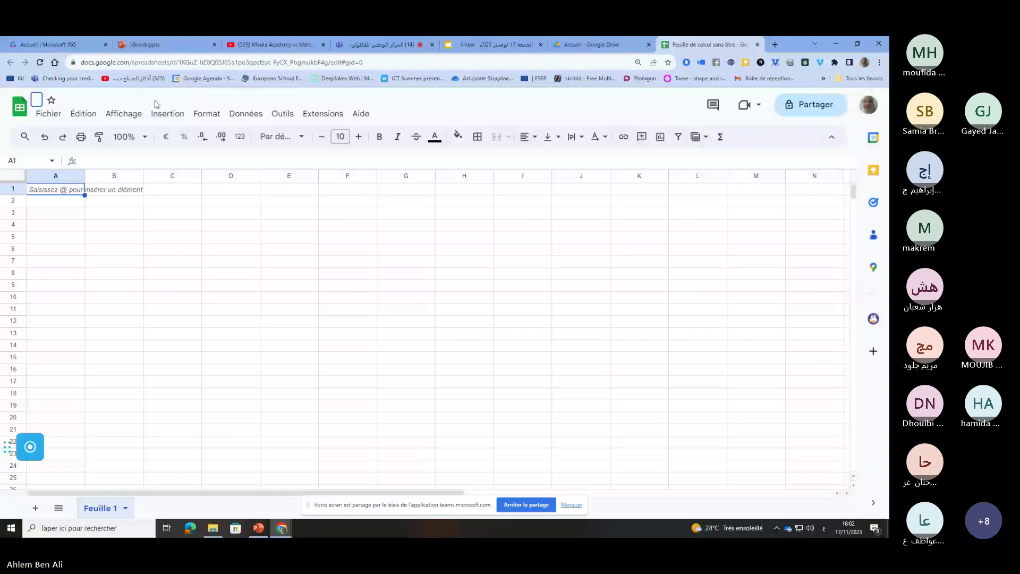
pyautogui.write('لنبقى باتص')
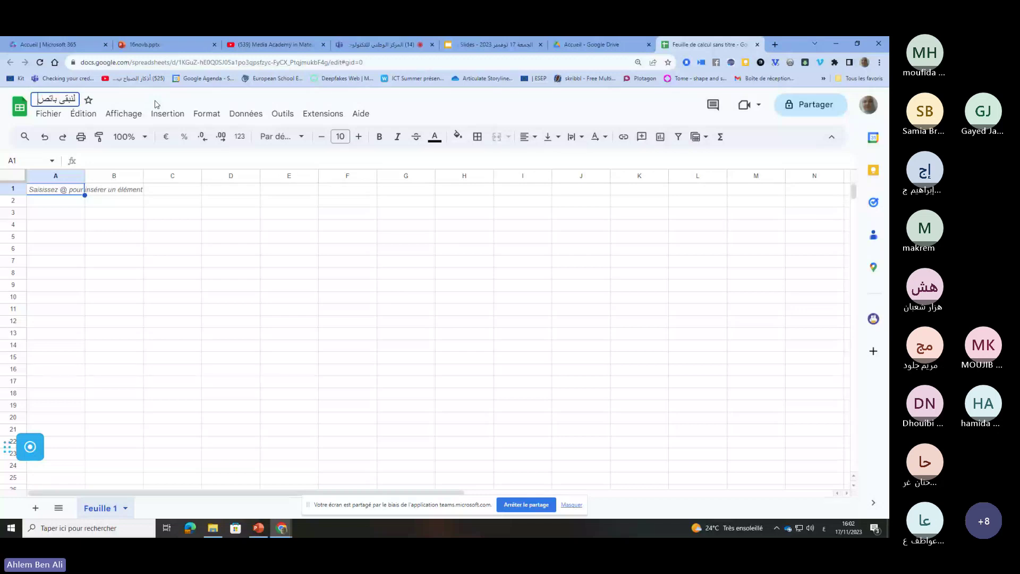
pyautogui.write('ال')
pyautogui.click(812, 189)
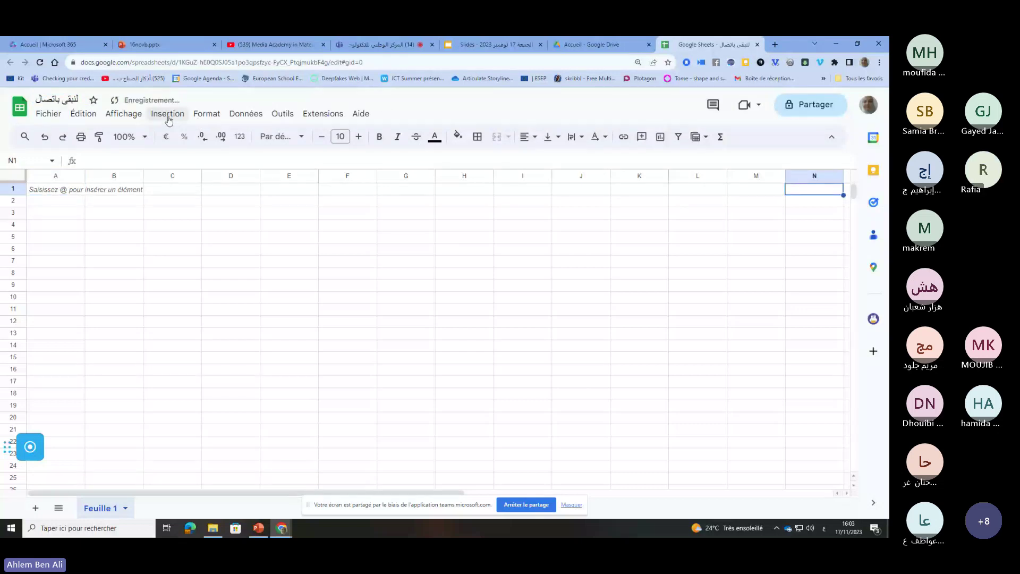
pyautogui.click(136, 118)
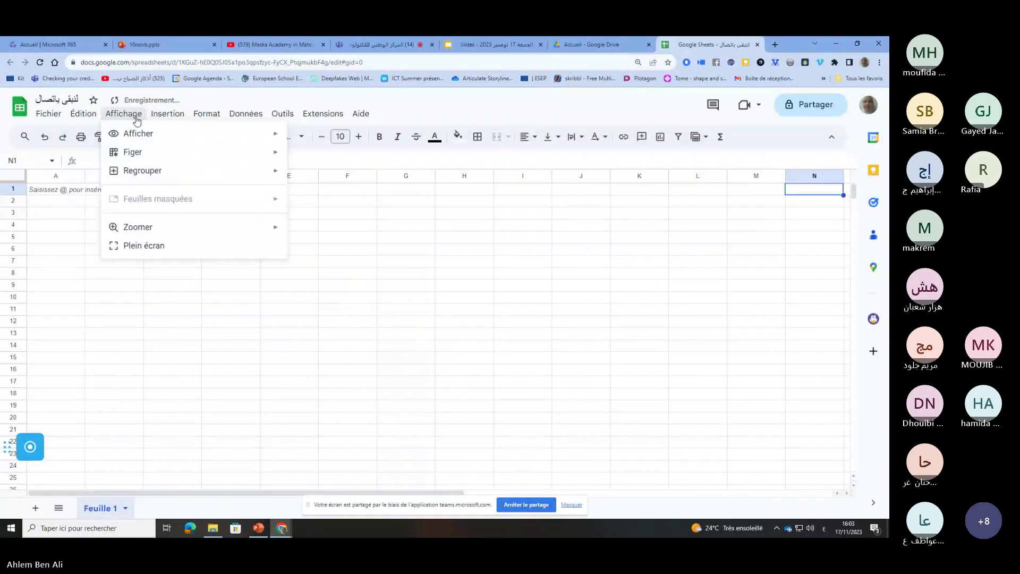
pyautogui.moveTo(167, 113)
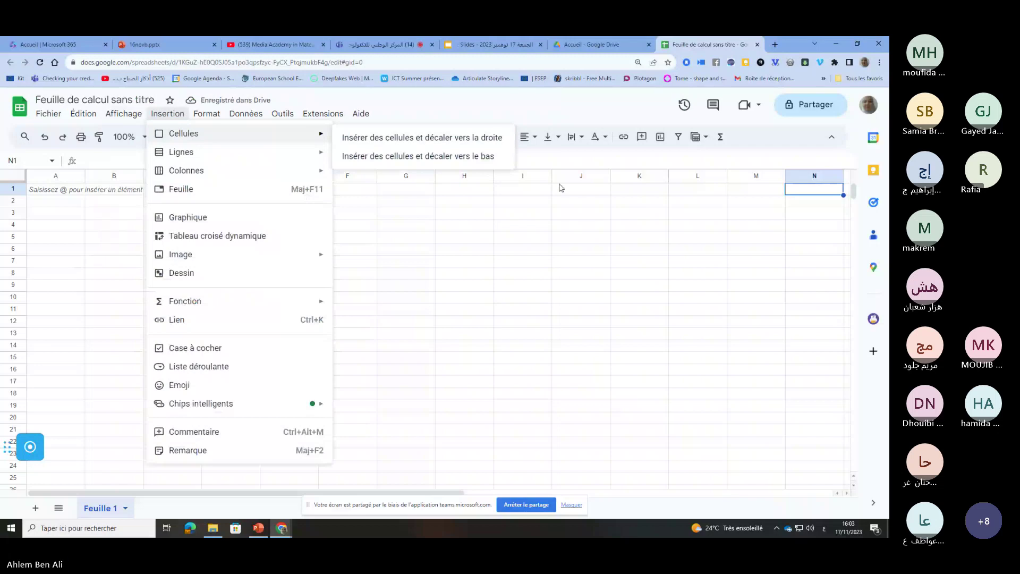
pyautogui.click(607, 251)
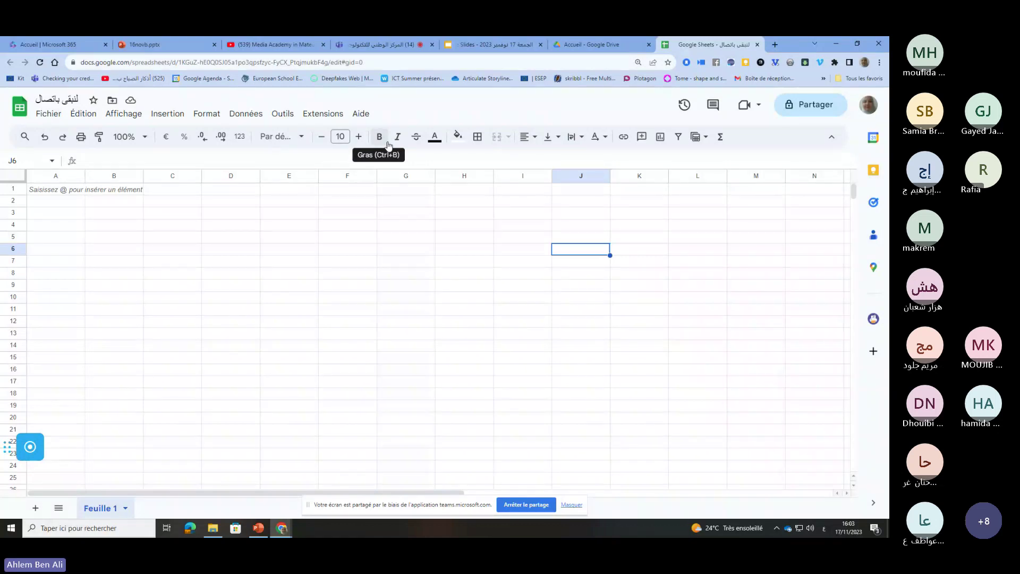
pyautogui.click(831, 137)
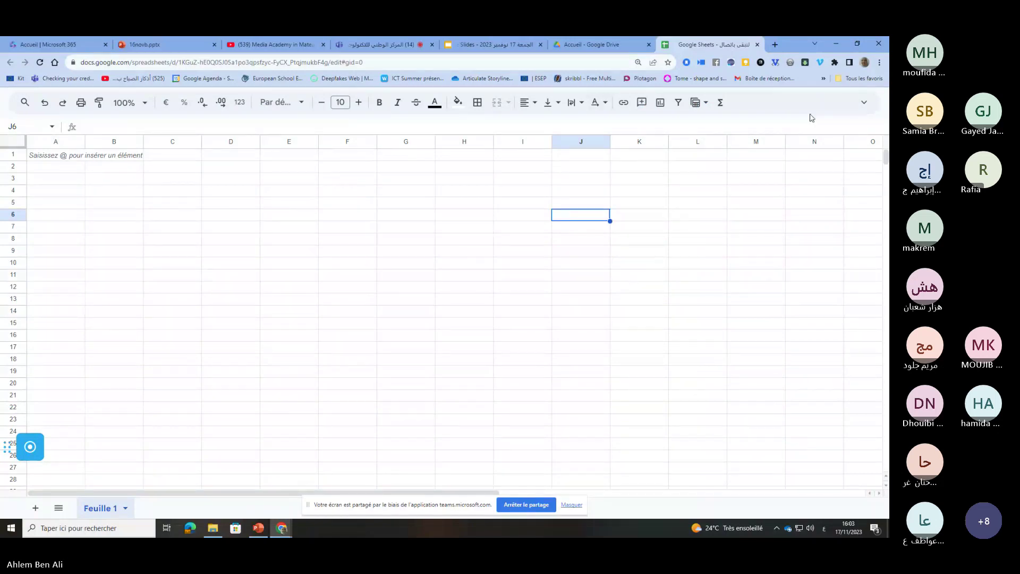
pyautogui.click(863, 102)
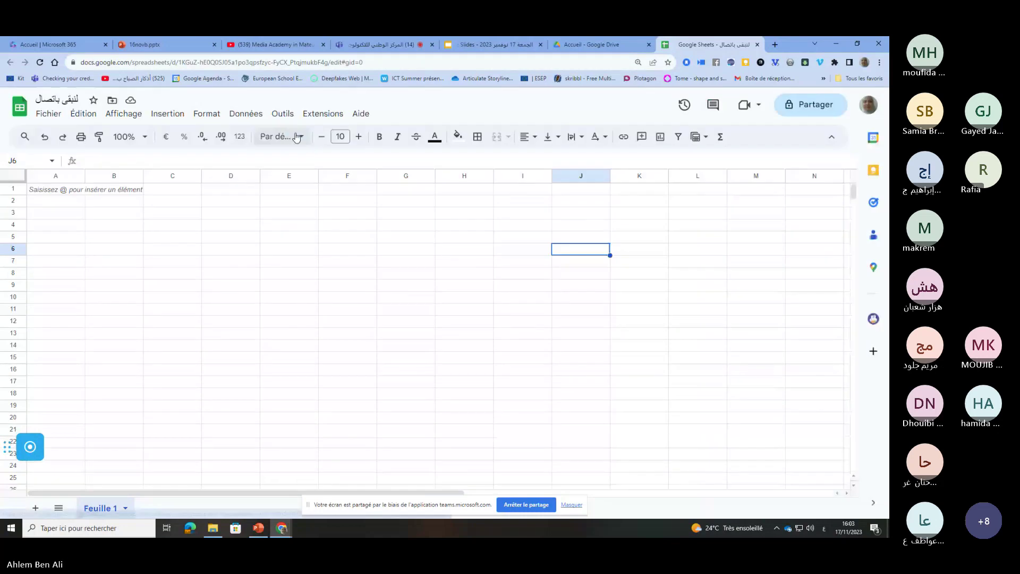
pyautogui.click(283, 113)
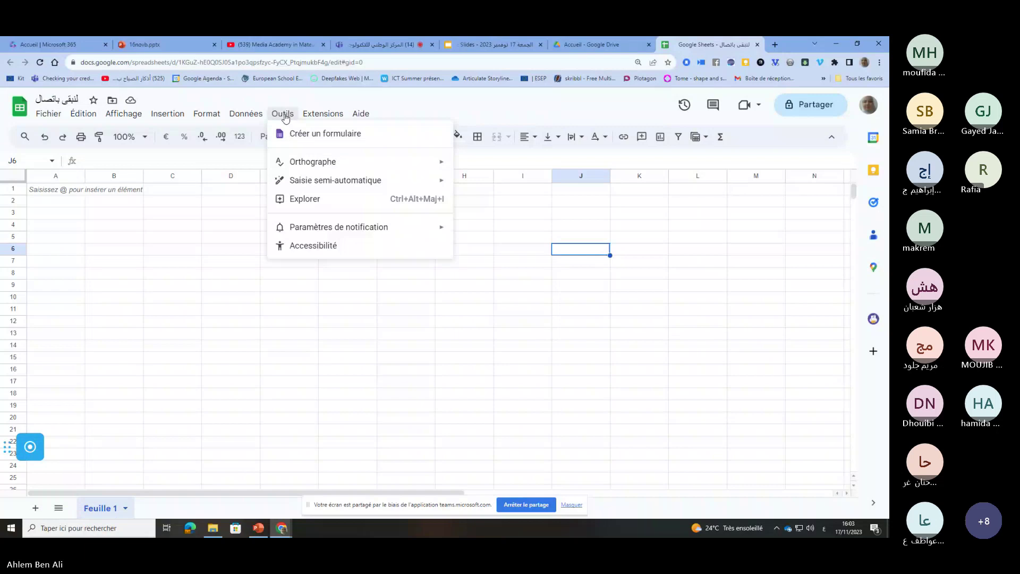
pyautogui.moveTo(250, 120)
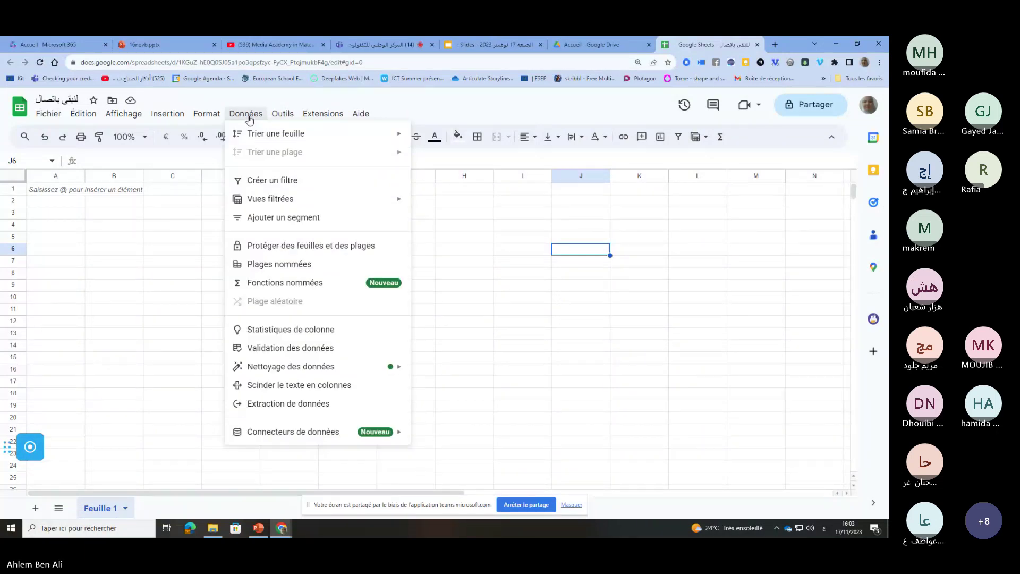
pyautogui.moveTo(181, 116)
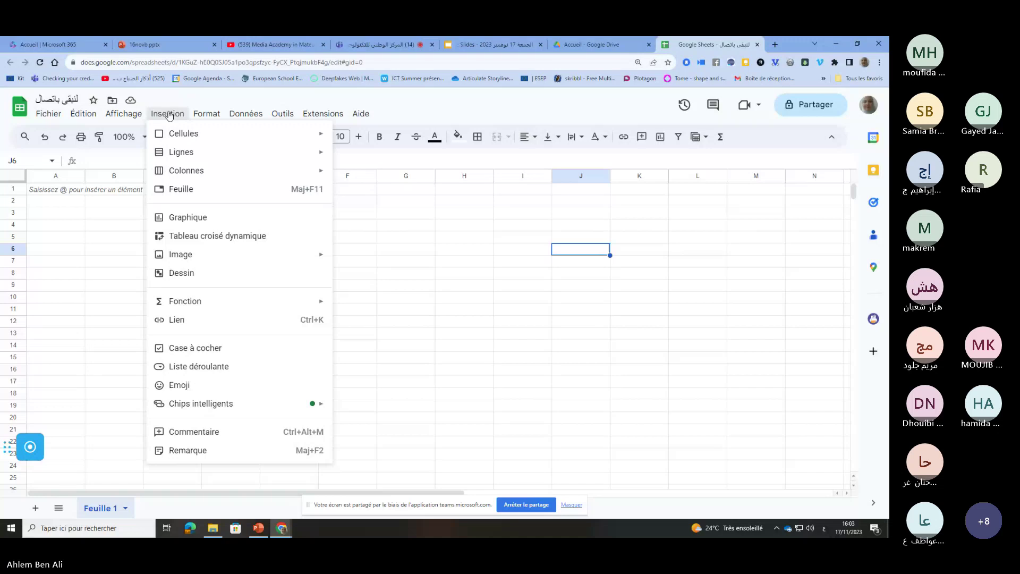
pyautogui.moveTo(113, 117)
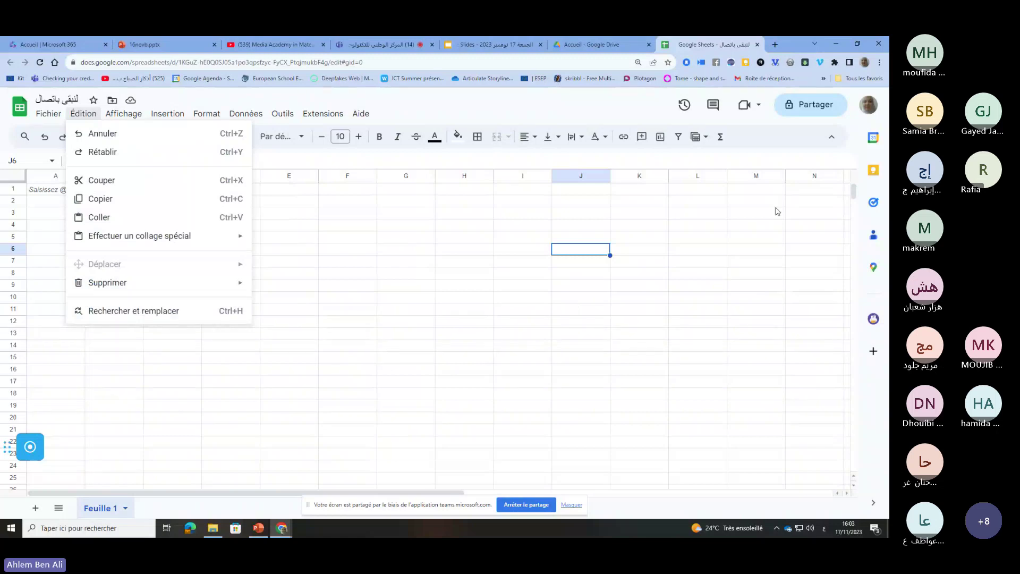
pyautogui.click(47, 199)
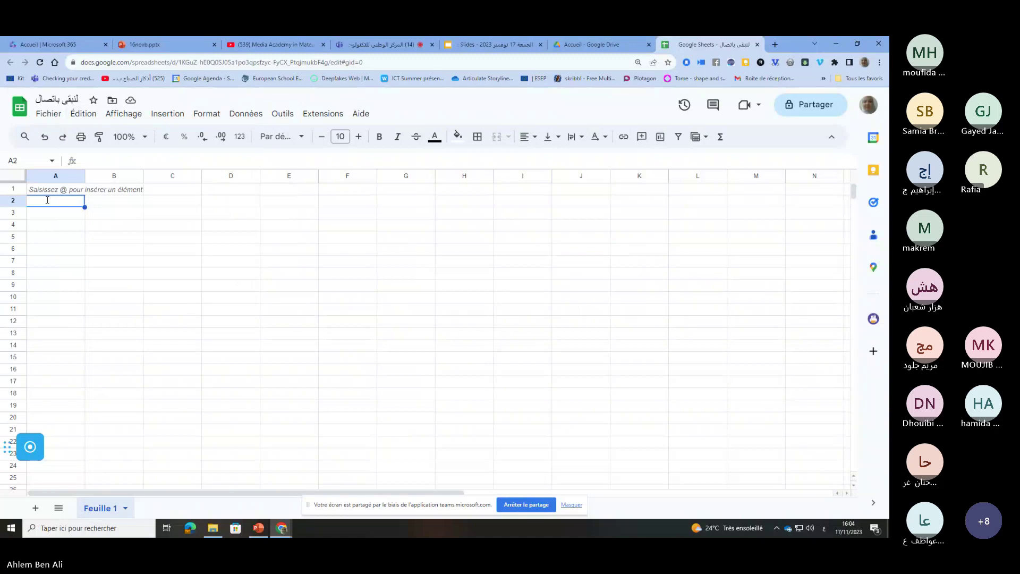
pyautogui.write('آخك')
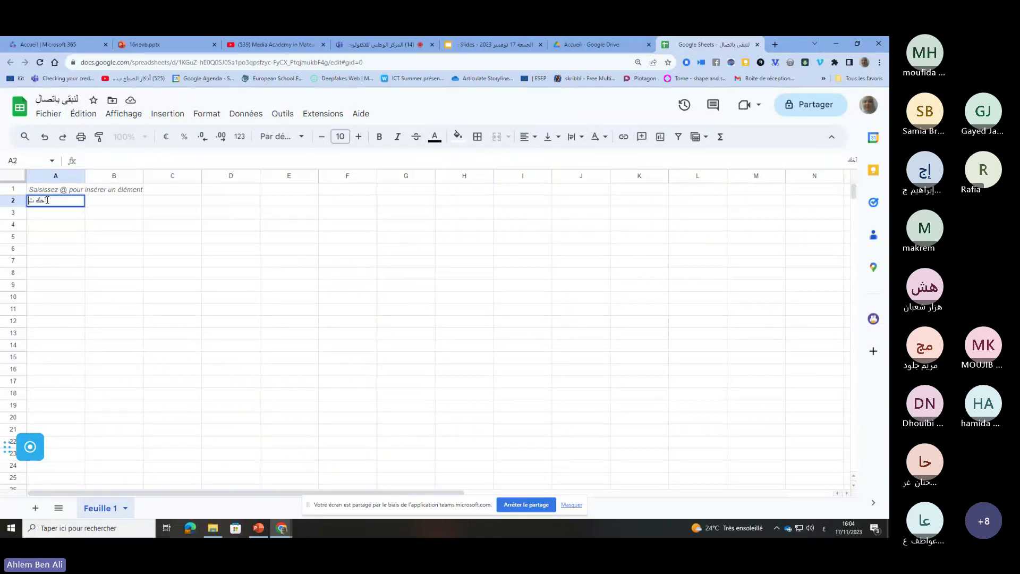
pyautogui.write(' ف حوغ')
pyautogui.press('Escape')
# - Switch the keyboard language to French, enter the header "Nom et prénon" in cell A2 and widen column A
pyautogui.hotkey('alt', 'shift')
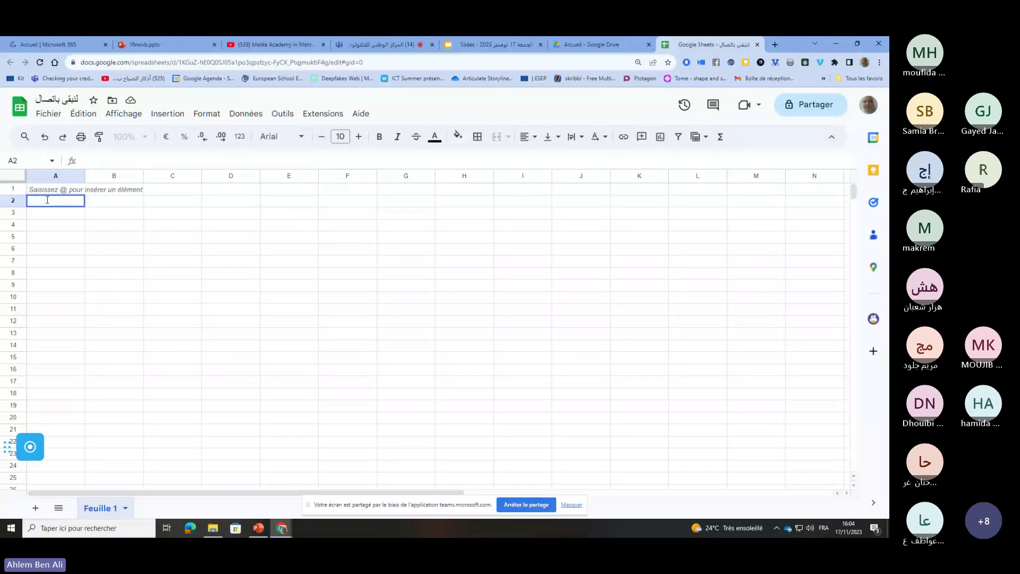
pyautogui.write('Nom et prénon')
pyautogui.click(120, 114)
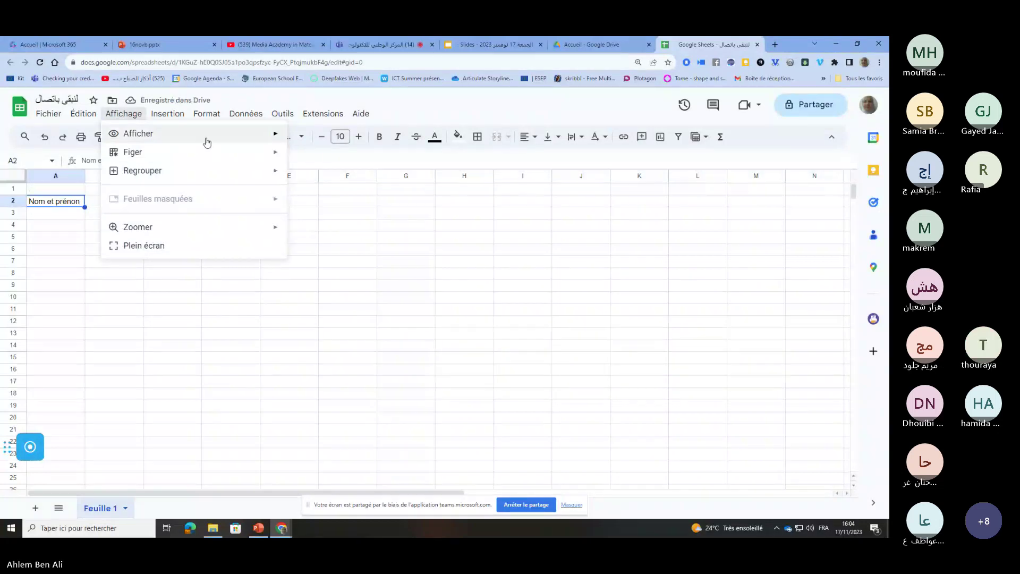
pyautogui.click(374, 253)
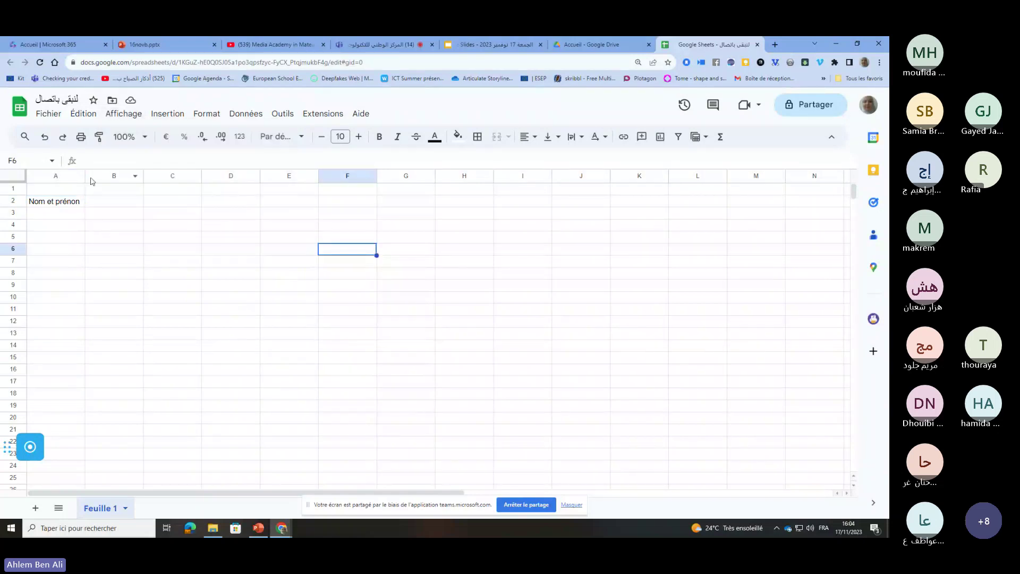
pyautogui.moveTo(85, 177); pyautogui.dragTo(130, 177)
# - Enter the headers "adresse mail", "Téléphone" and "Etablissement scolaire" in cells B2, C2 and D2
pyautogui.click(171, 204)
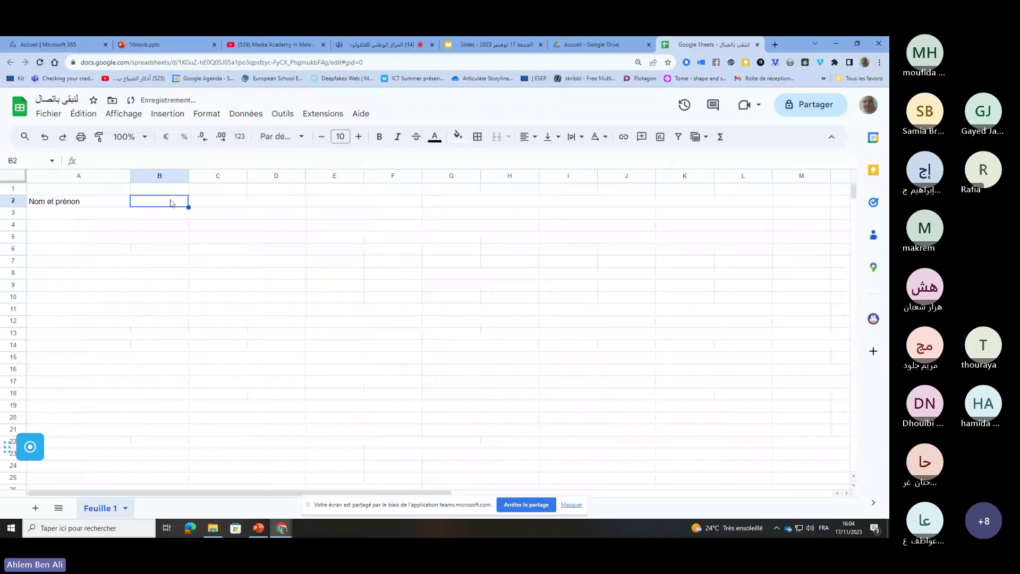
pyautogui.write('adress')
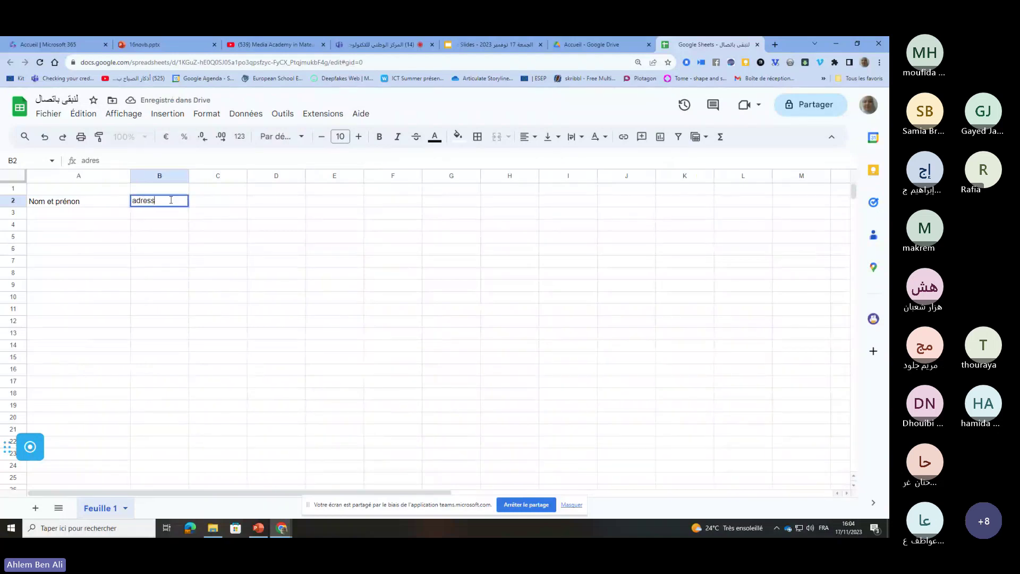
pyautogui.write('e mai')
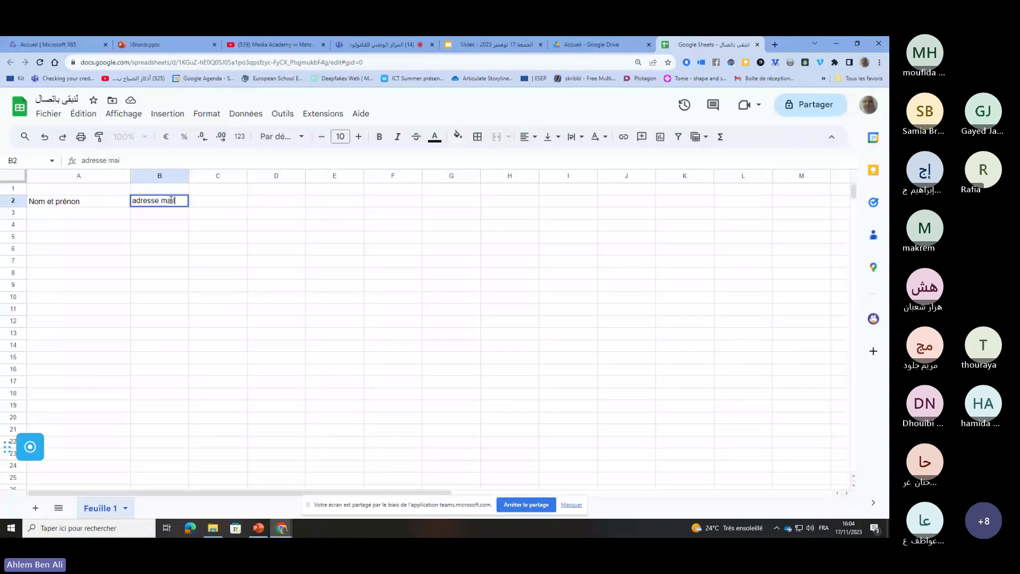
pyautogui.write('l')
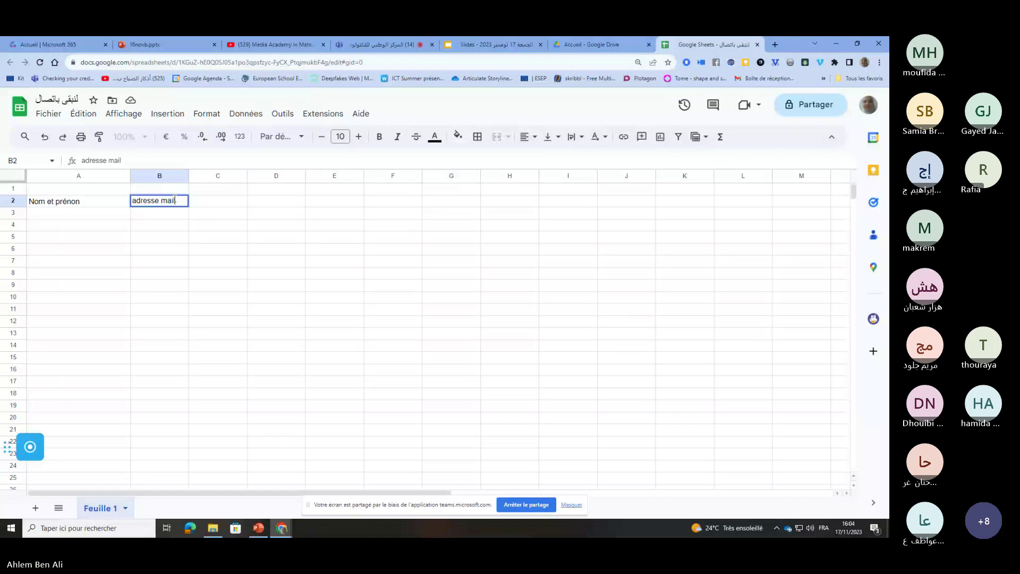
pyautogui.click(225, 199)
pyautogui.write('Téléphone')
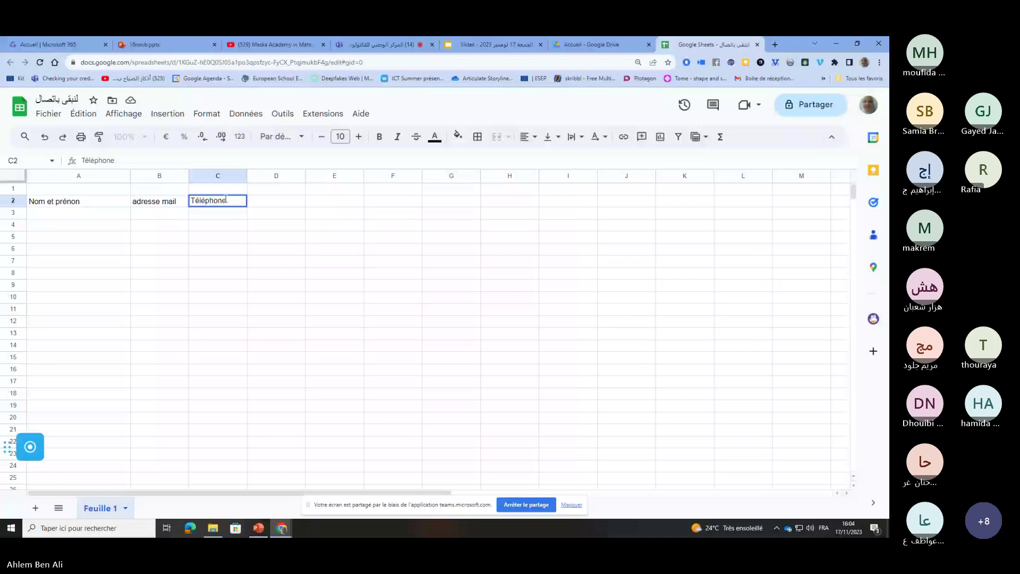
pyautogui.click(276, 201)
pyautogui.write('Etabli')
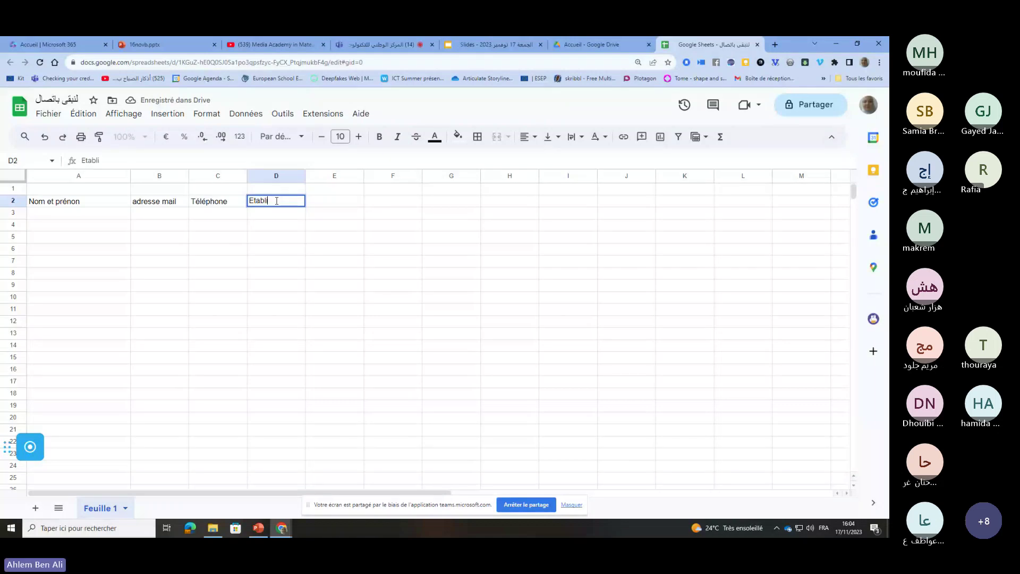
pyautogui.write('ssement scolaire')
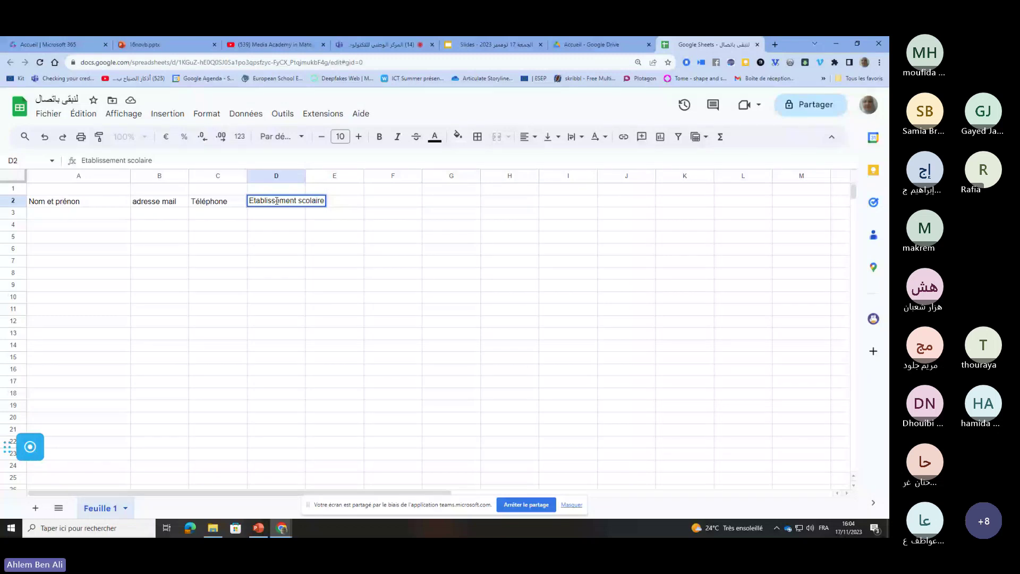
# - Apply all borders to the range A2:F26 and widen columns B and D
pyautogui.moveTo(53, 201); pyautogui.dragTo(393, 486)
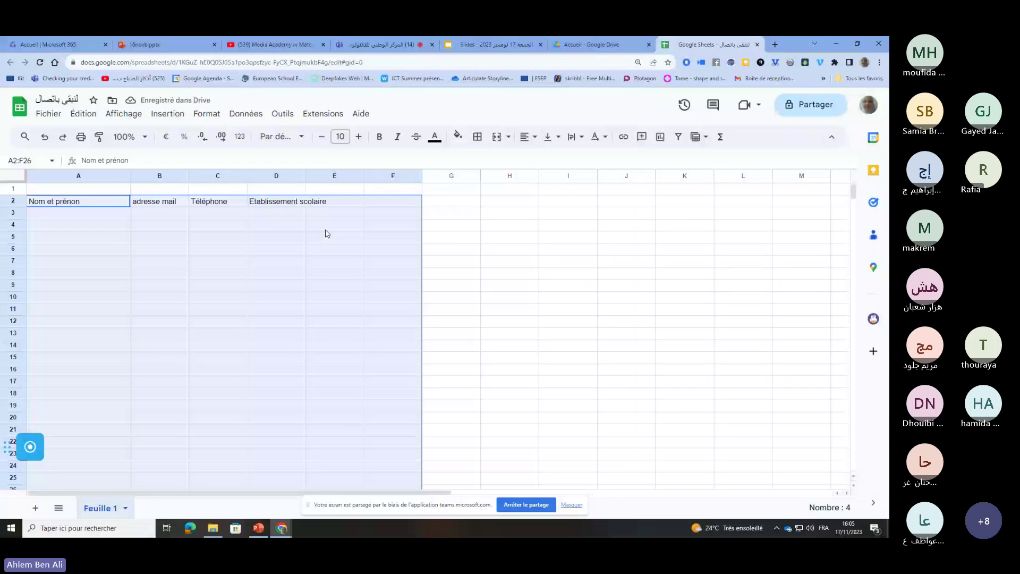
pyautogui.click(478, 136)
pyautogui.click(480, 160)
pyautogui.click(567, 369)
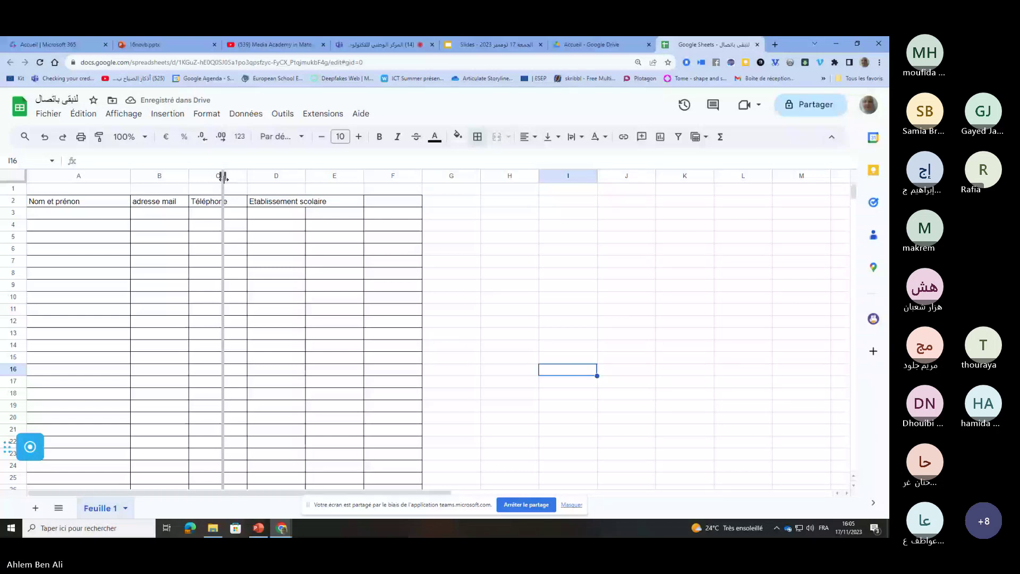
pyautogui.moveTo(223, 178); pyautogui.dragTo(223, 178)
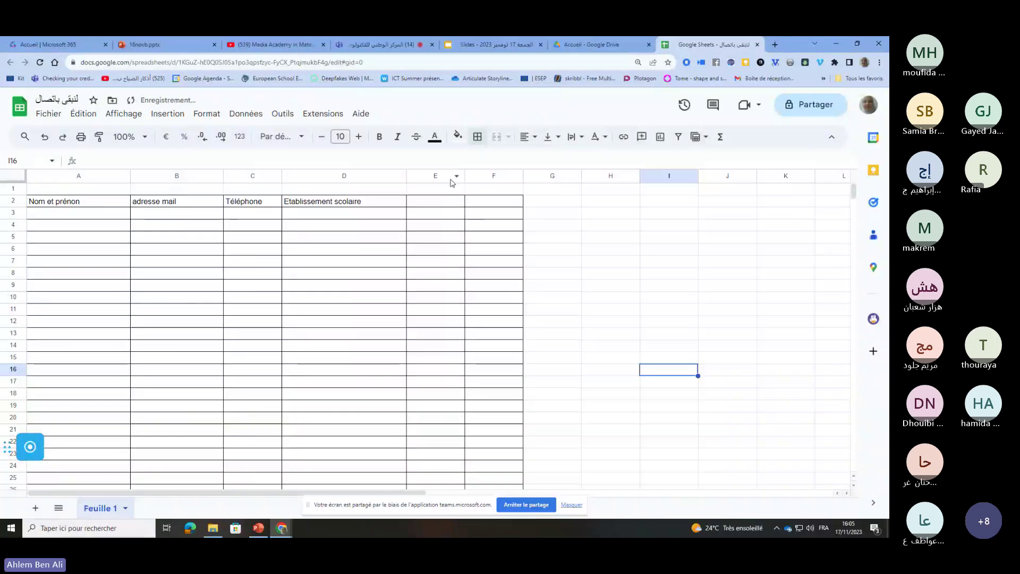
pyautogui.click(448, 175)
pyautogui.keyDown('ctrl'); pyautogui.click(477, 177); pyautogui.keyUp('ctrl')
pyautogui.rightClick(477, 178)
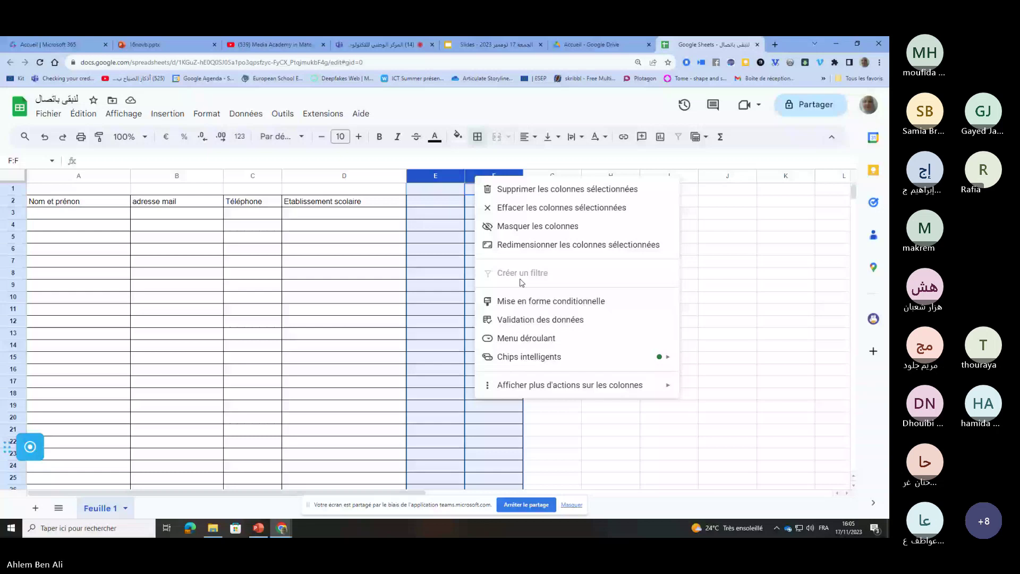
pyautogui.press('Escape')
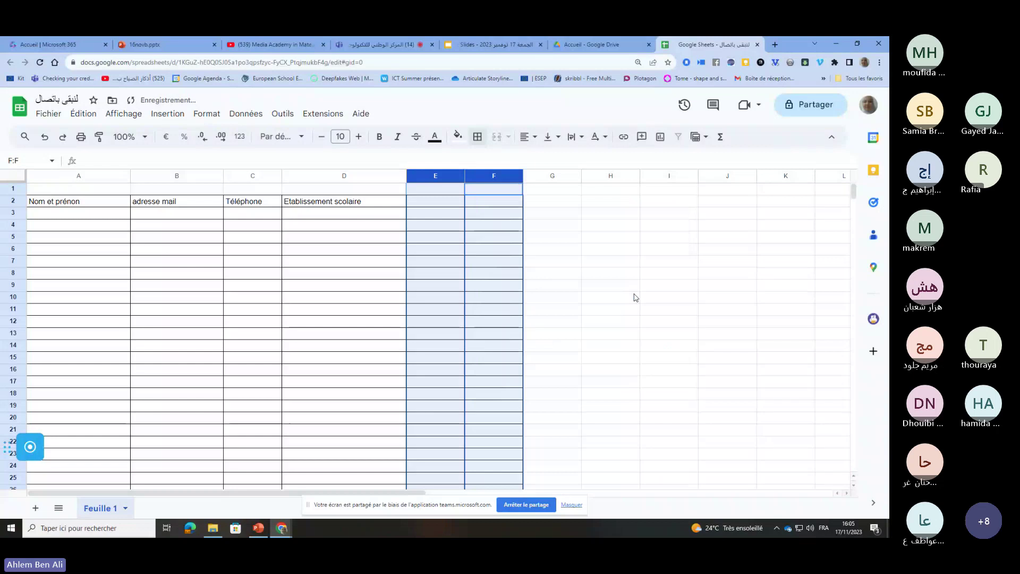
pyautogui.click(635, 297)
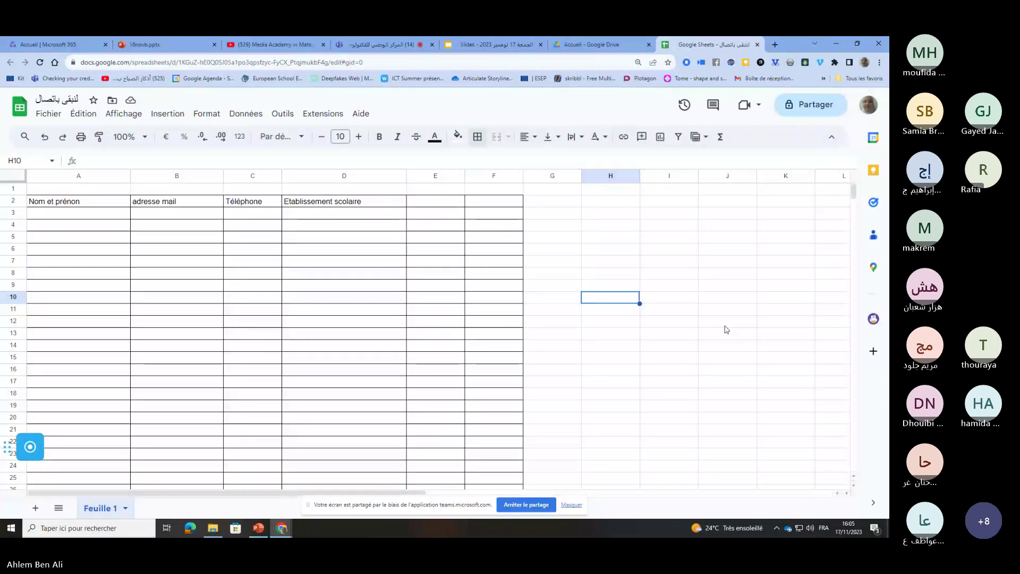
# - Switch to the "الجمعة 17 نوفمبر 2023" presentation in Google Slides and display slide 10
pyautogui.click(483, 44)
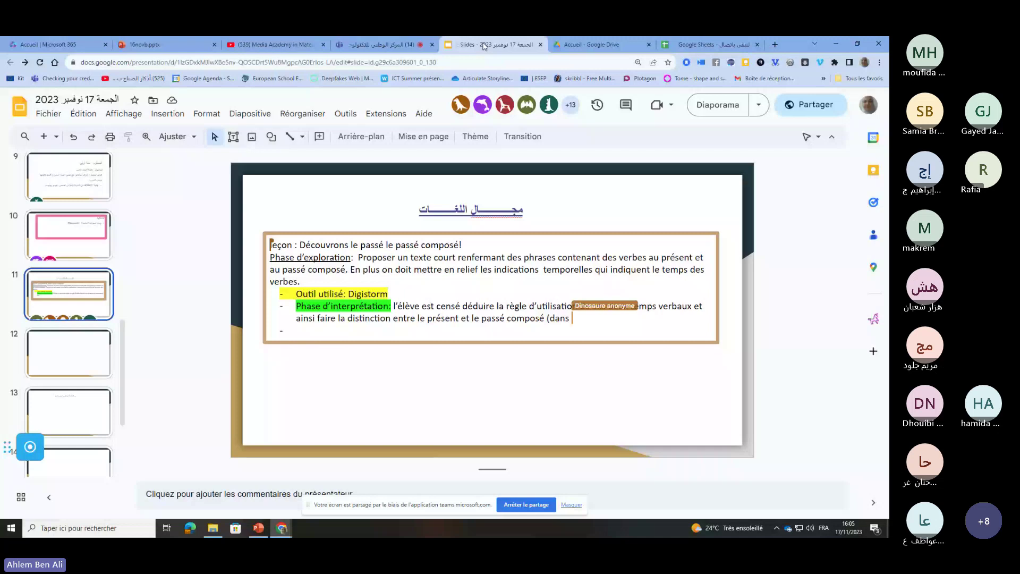
pyautogui.click(69, 234)
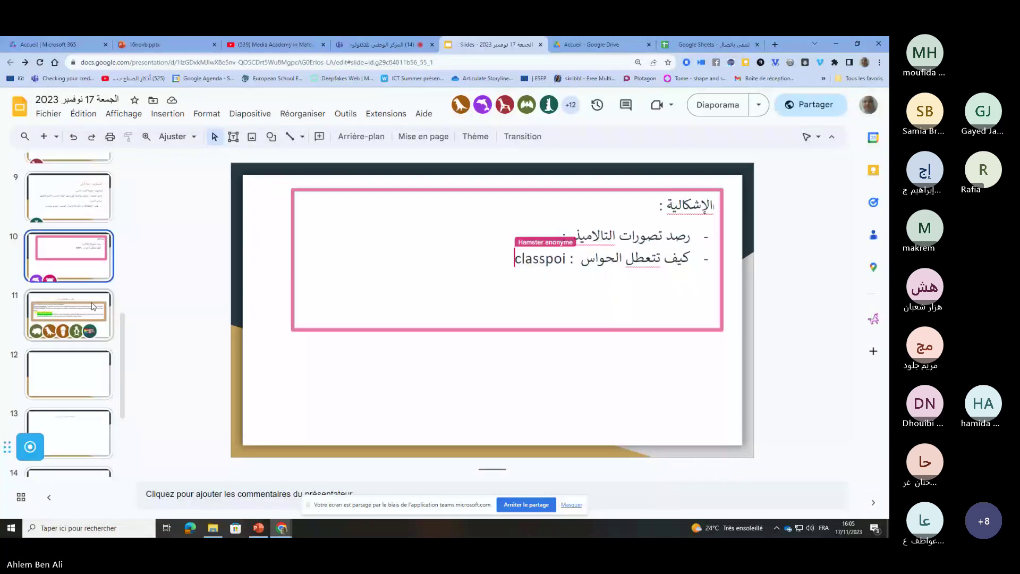